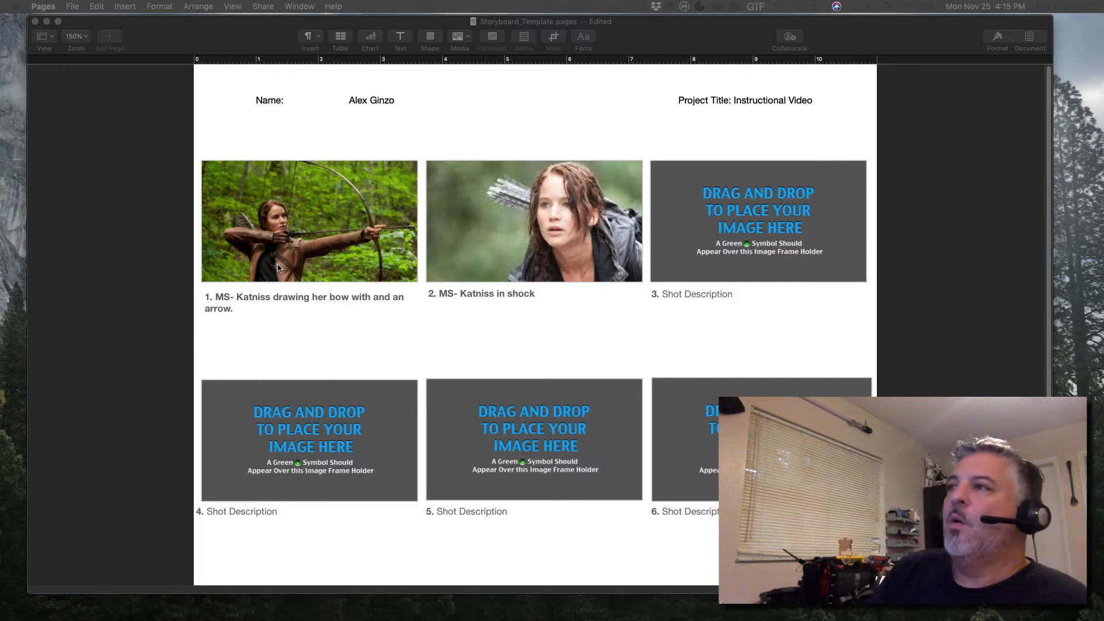
# Step: Place the picture of Katniss aiming her bow into the third storyboard frame, replacing the placeholder
pyautogui.moveTo(240, 40); pyautogui.dragTo(235, 45)
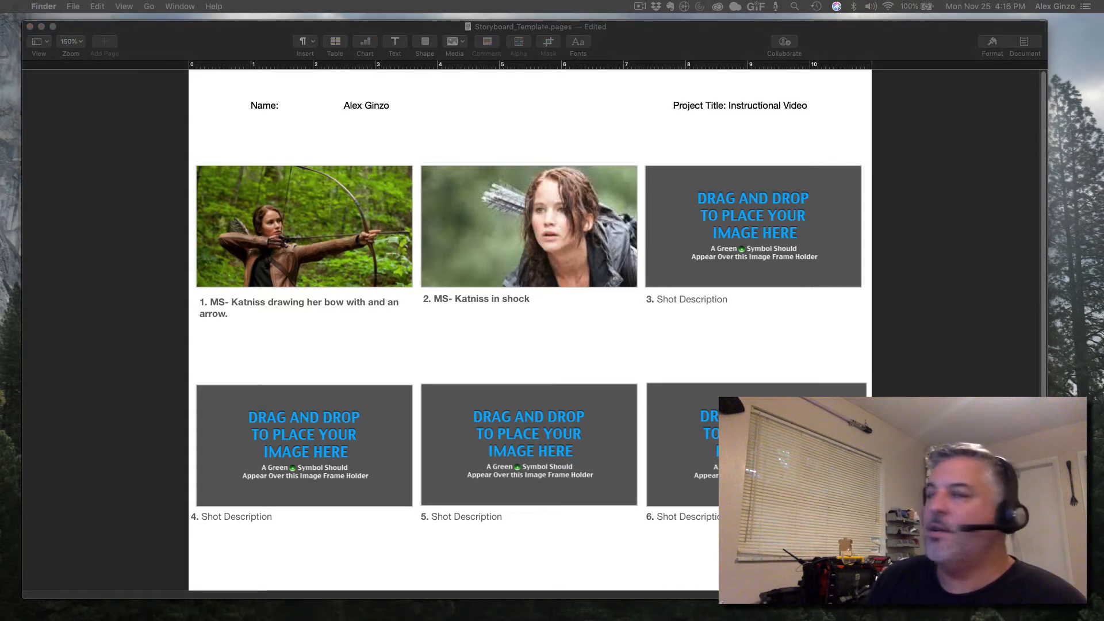
pyautogui.moveTo(639, 115); pyautogui.dragTo(737, 211)
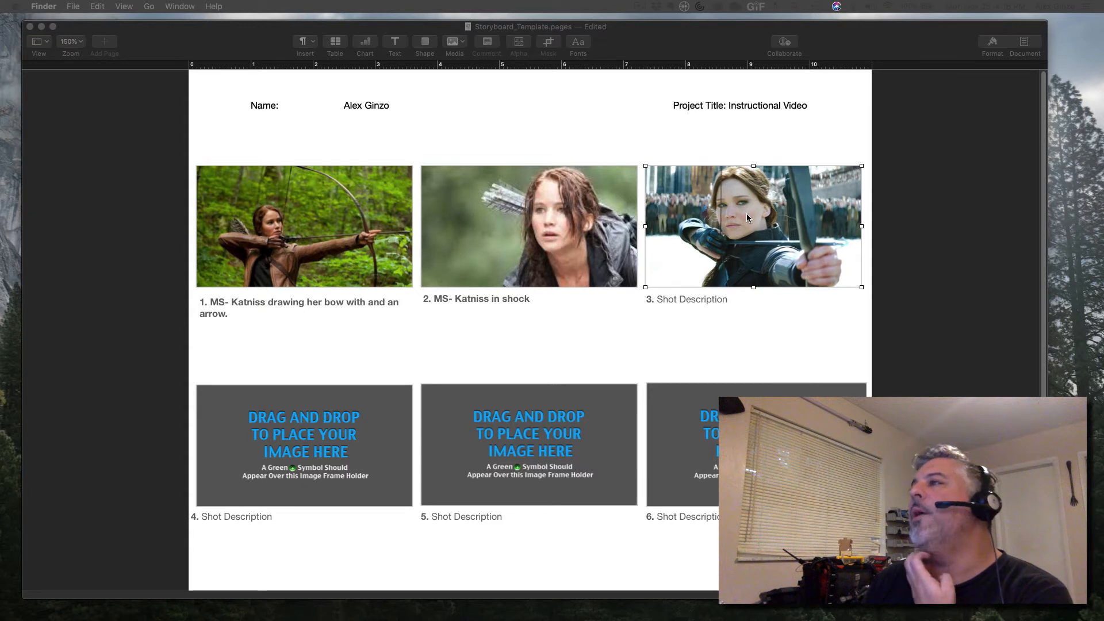
pyautogui.click(755, 233)
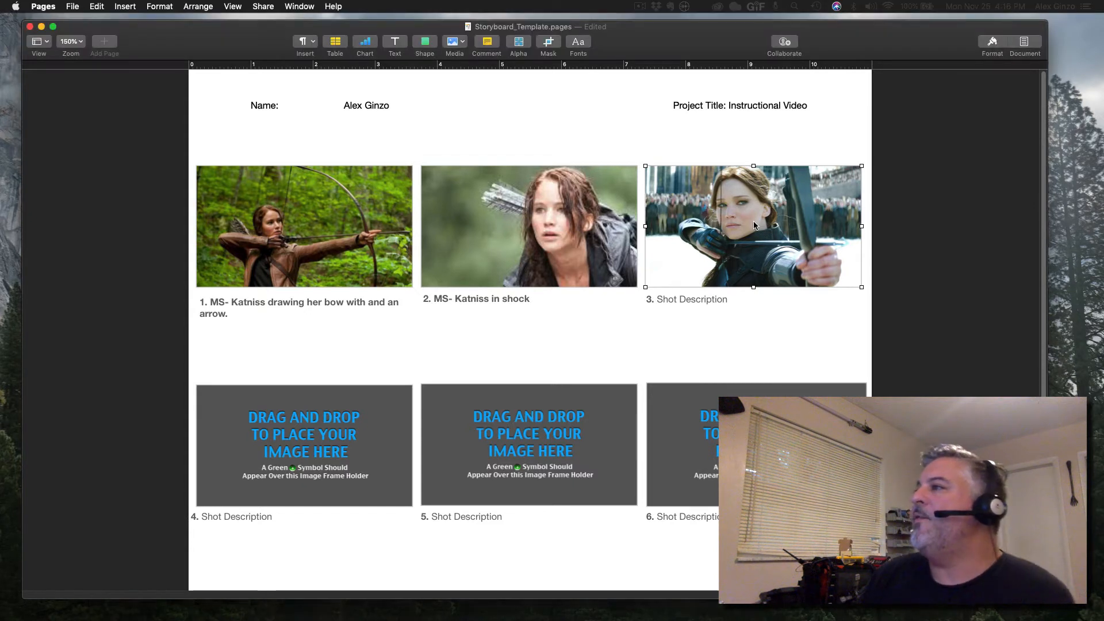
# Step: Open the third picture's mask for editing and switch to adjusting the picture instead of the mask
pyautogui.doubleClick(757, 274)
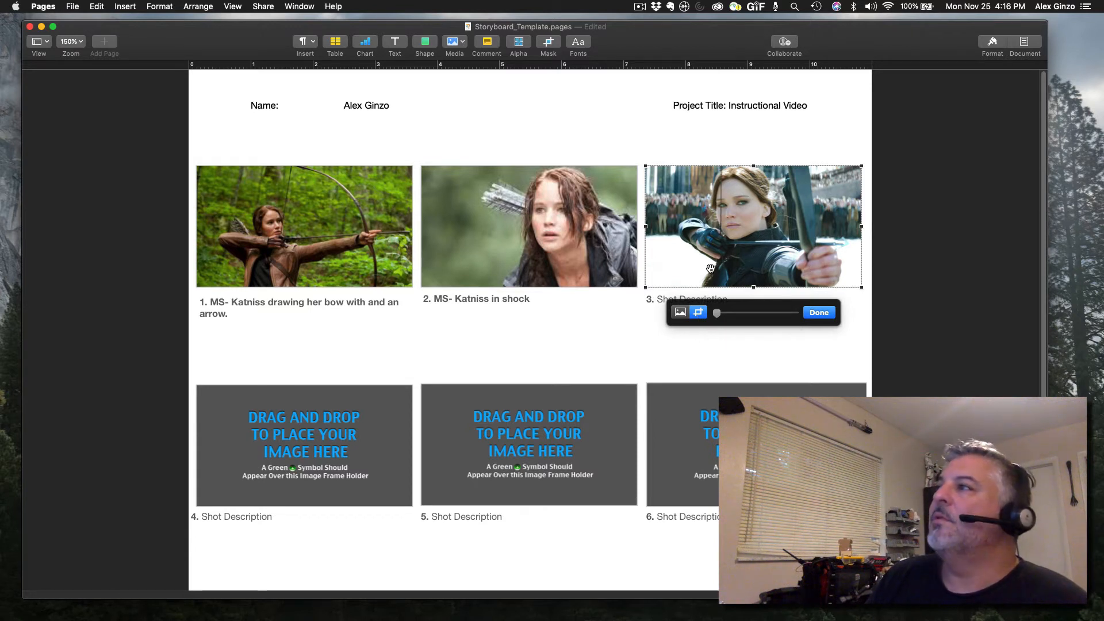
pyautogui.click(97, 8)
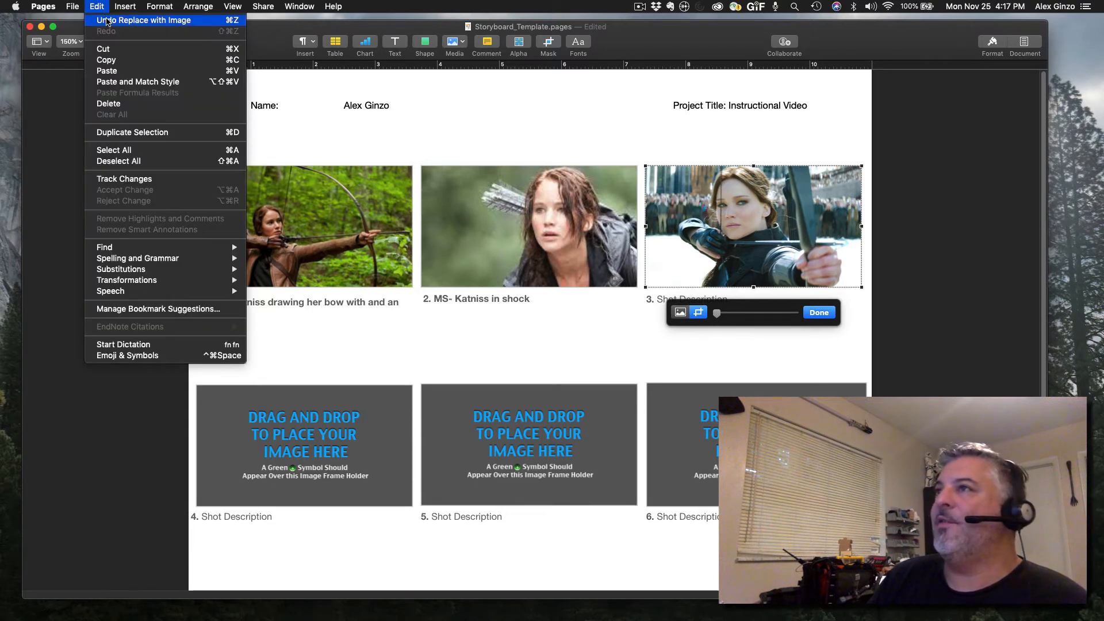
pyautogui.click(520, 113)
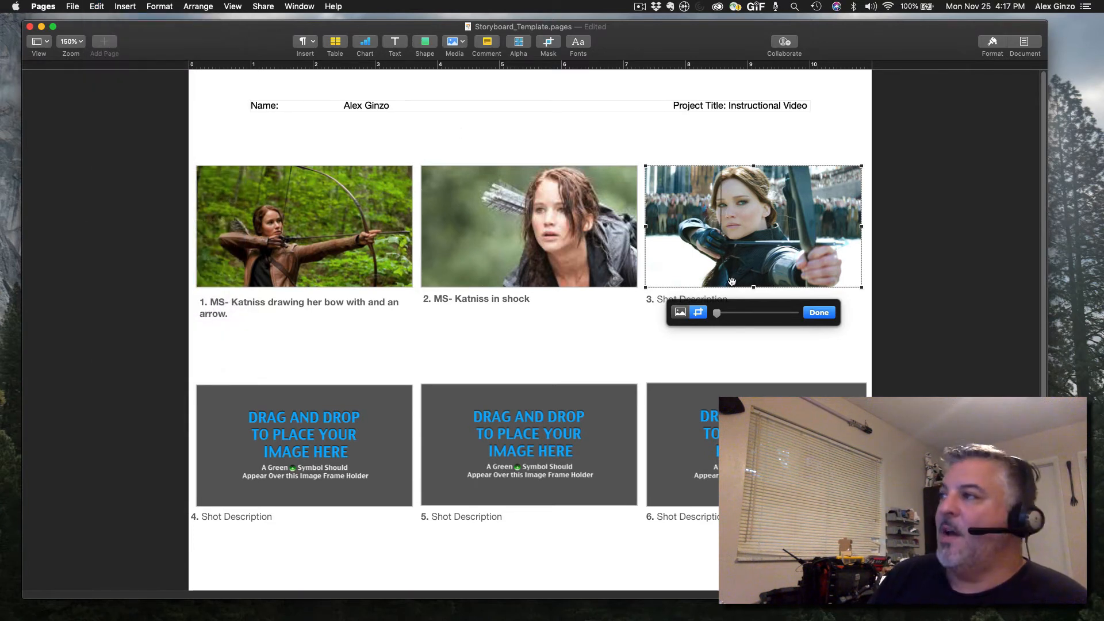
pyautogui.click(680, 315)
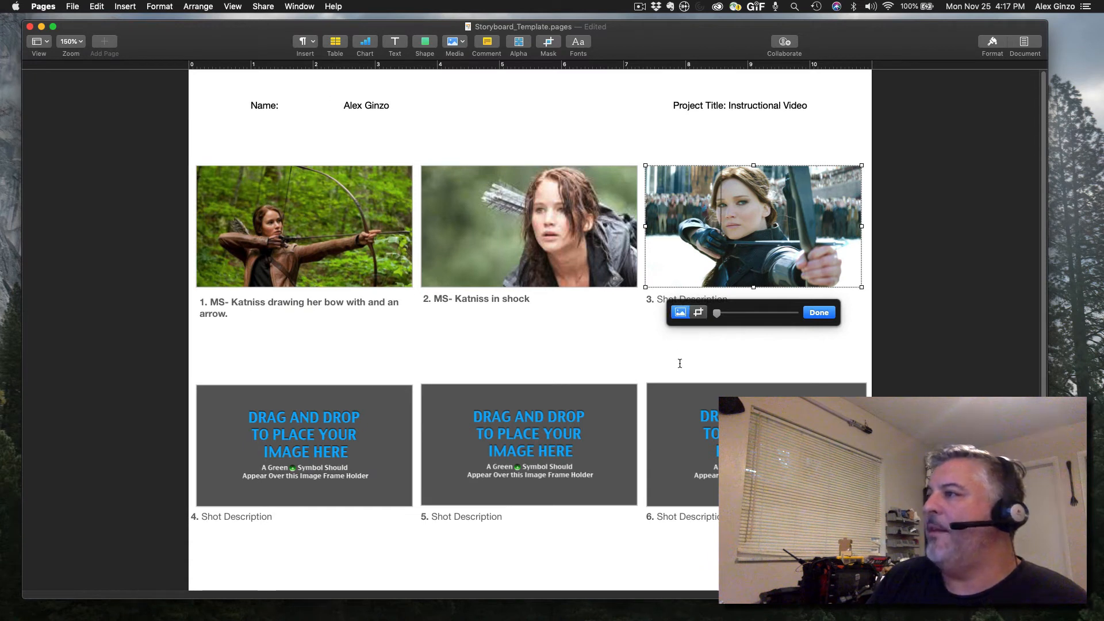
pyautogui.click(708, 263)
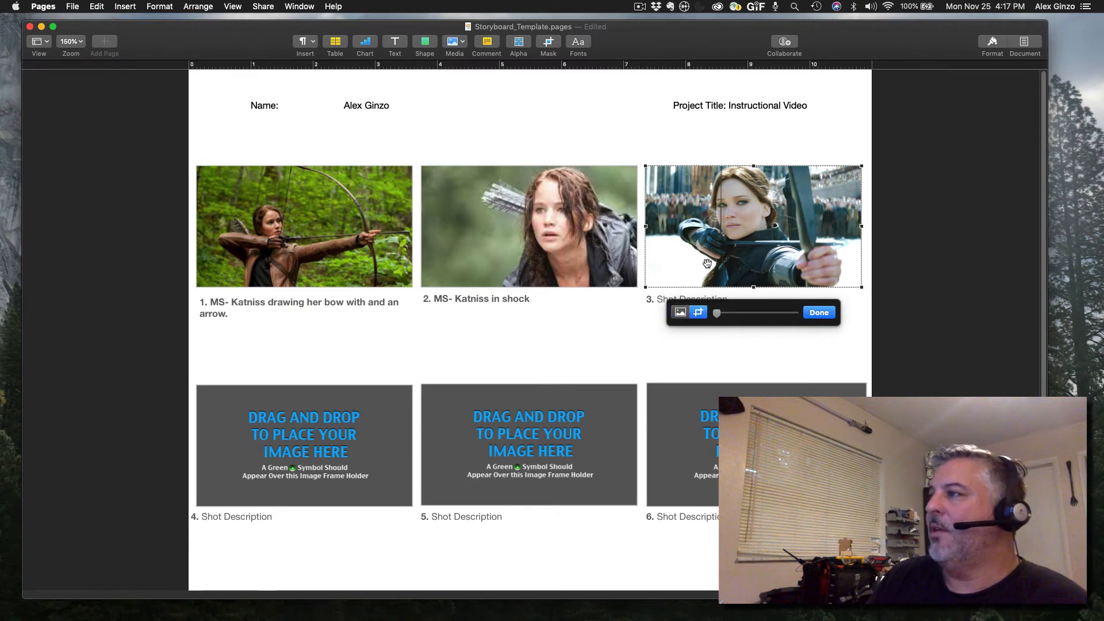
pyautogui.click(679, 315)
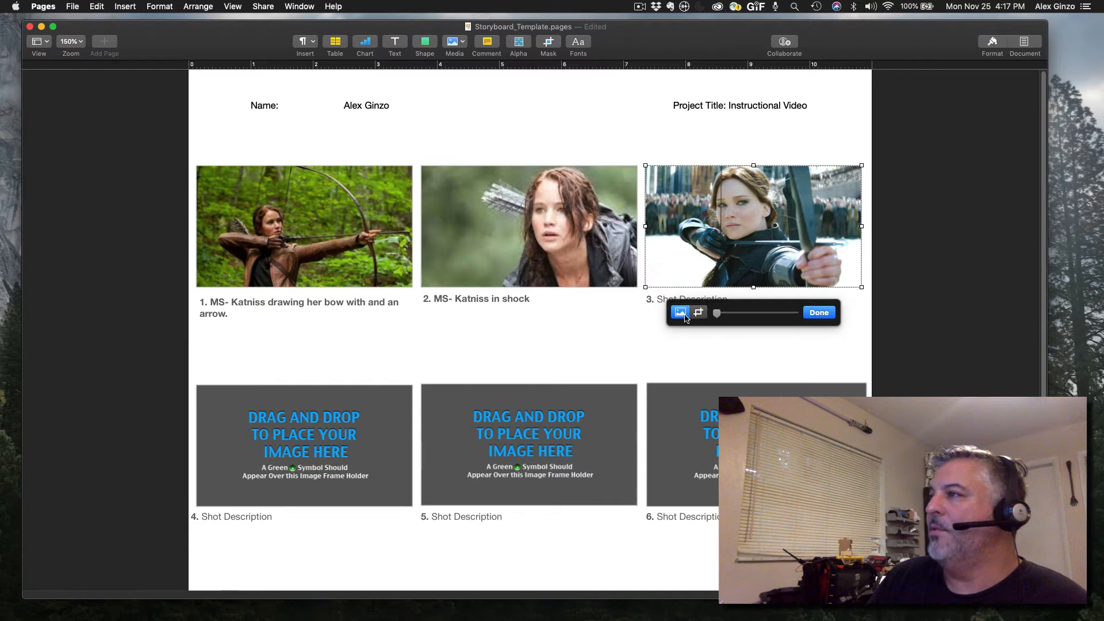
# Step: Try enlarging and repositioning the third picture within its frame, and shrink it back to its original fit
pyautogui.moveTo(717, 314); pyautogui.dragTo(739, 317)
pyautogui.moveTo(742, 245)
pyautogui.mouseDown()
pyautogui.moveTo(784, 276)
pyautogui.moveTo(757, 246)
pyautogui.mouseUp()
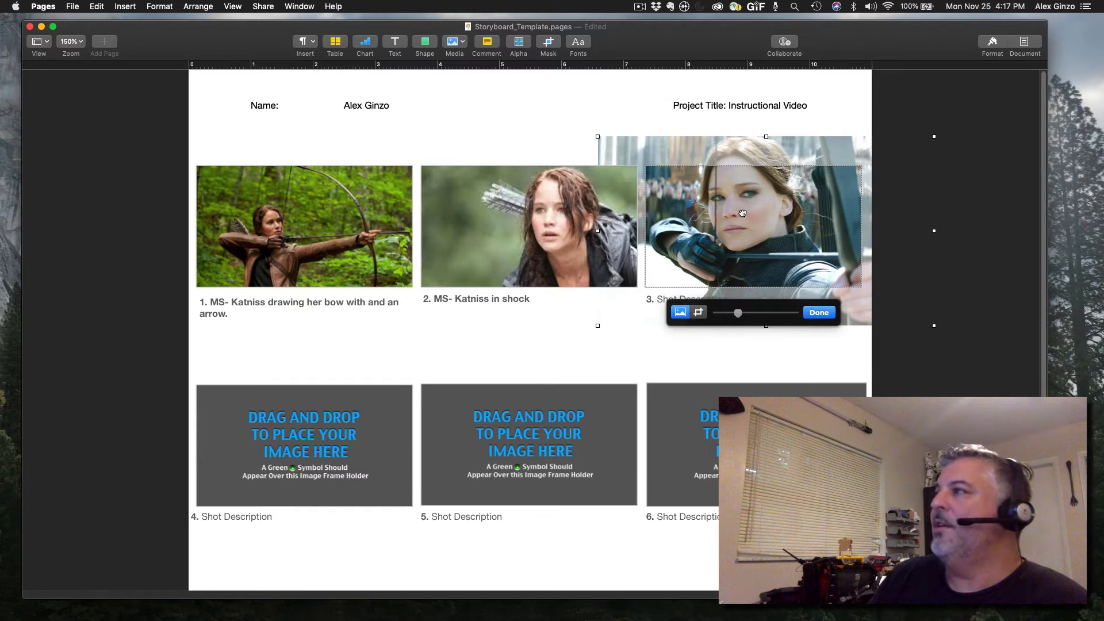
pyautogui.moveTo(742, 214); pyautogui.dragTo(790, 246)
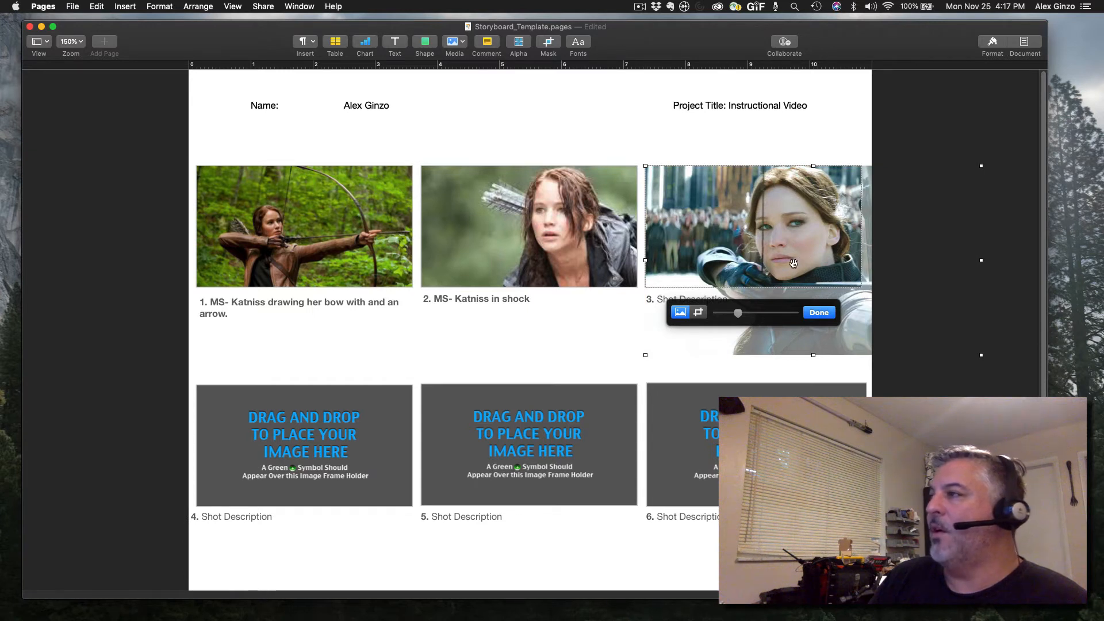
pyautogui.moveTo(739, 313); pyautogui.dragTo(719, 314)
pyautogui.moveTo(787, 248); pyautogui.dragTo(740, 227)
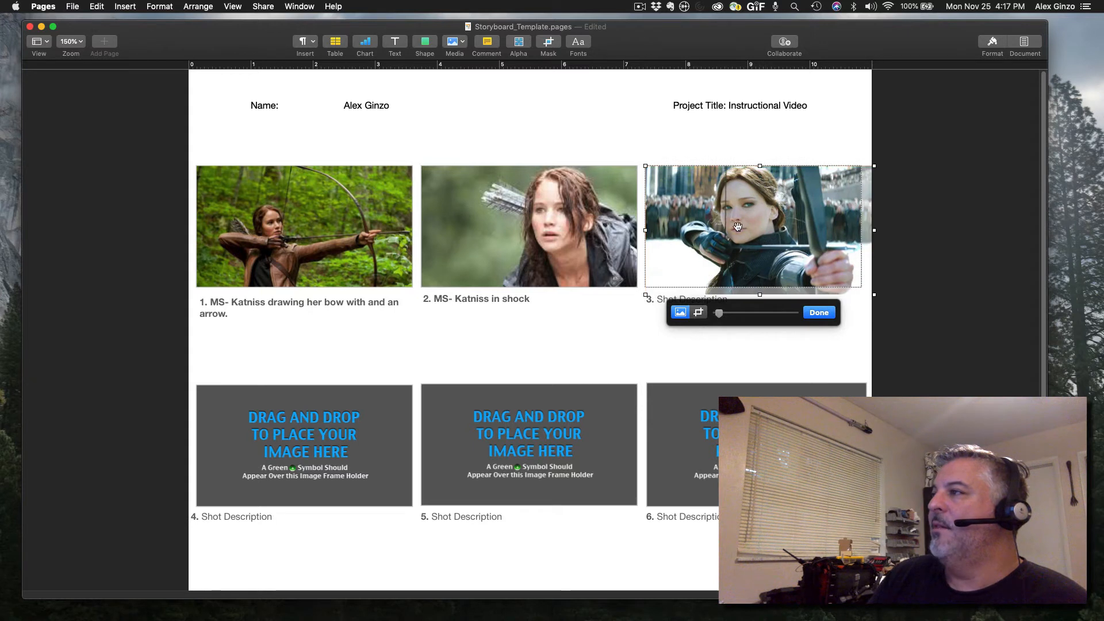
pyautogui.moveTo(720, 314); pyautogui.dragTo(712, 316)
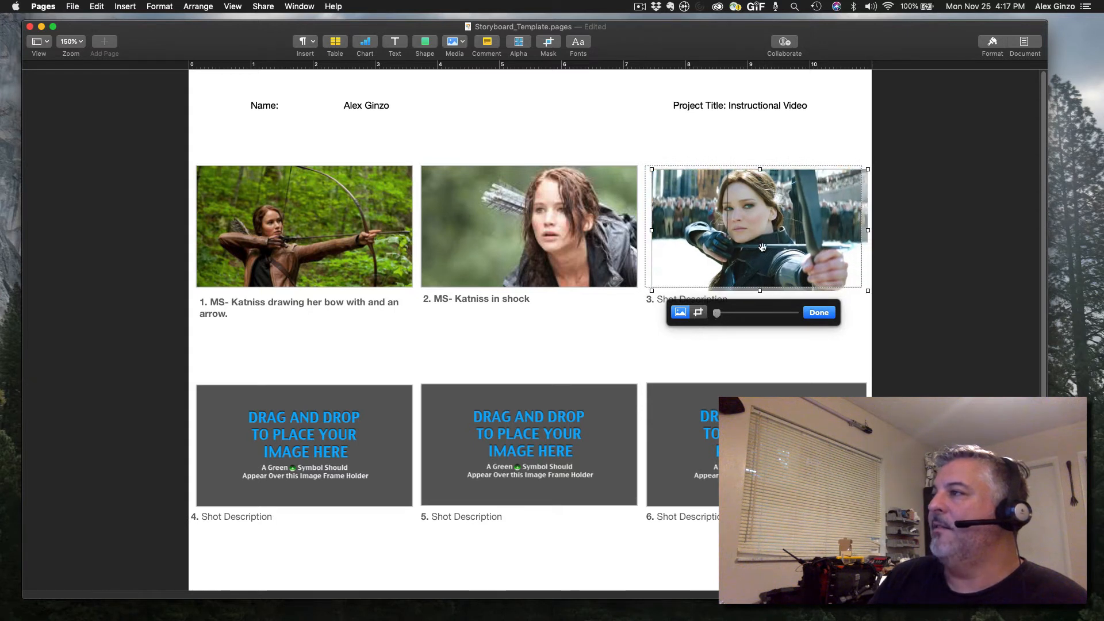
pyautogui.moveTo(763, 249); pyautogui.dragTo(754, 242)
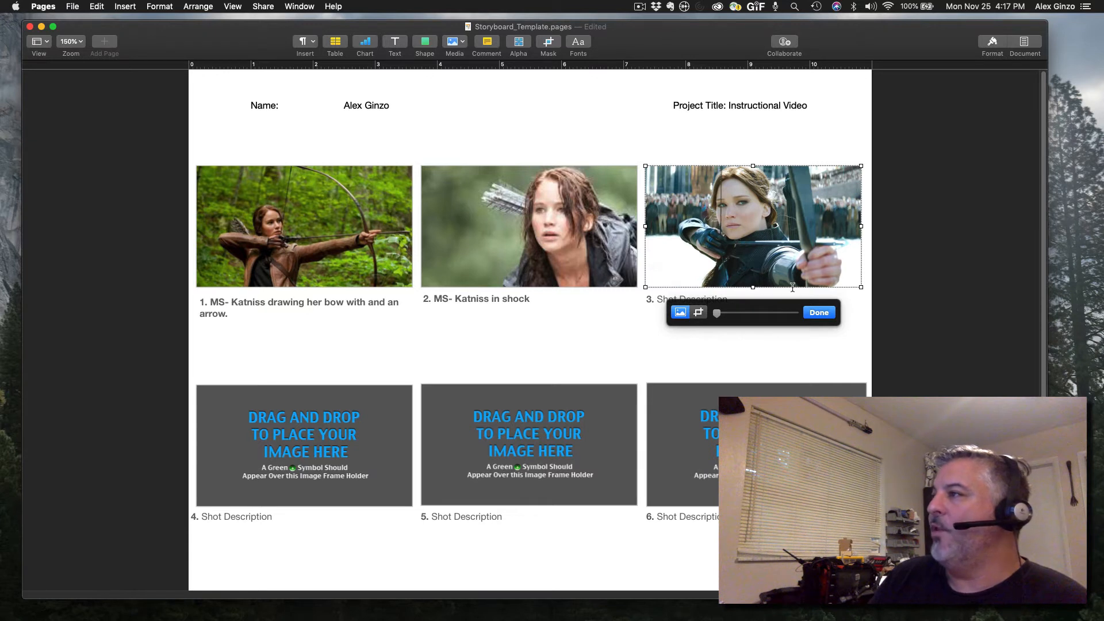
# Step: Enlarge the third picture within its mask, shift it so the face sits right of centre, and finish the mask edit
pyautogui.moveTo(717, 314); pyautogui.dragTo(724, 315)
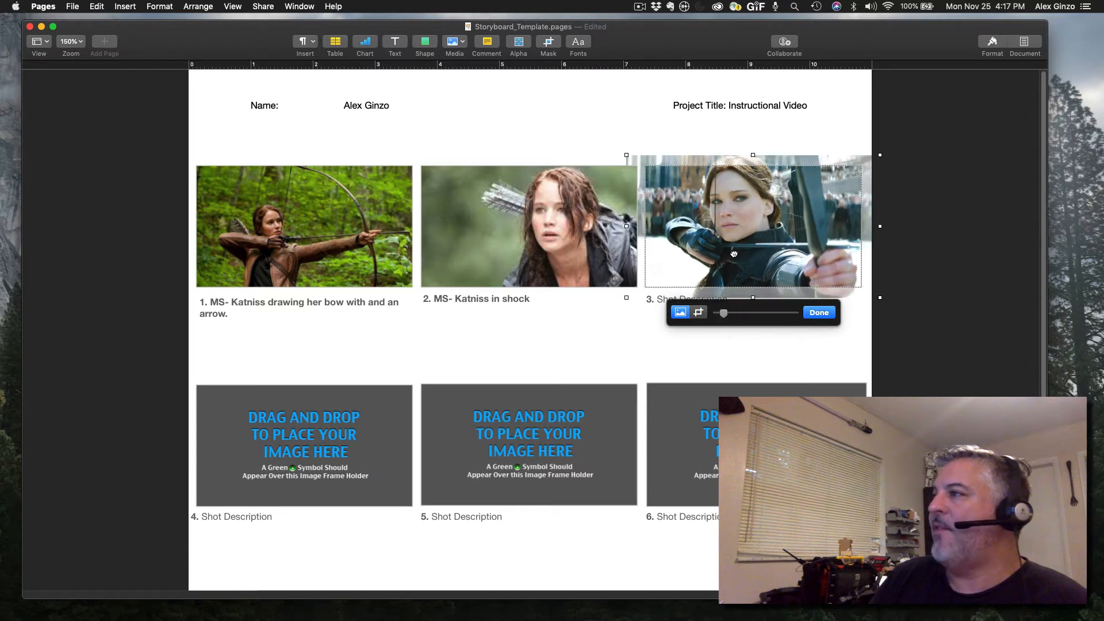
pyautogui.moveTo(732, 255); pyautogui.dragTo(763, 254)
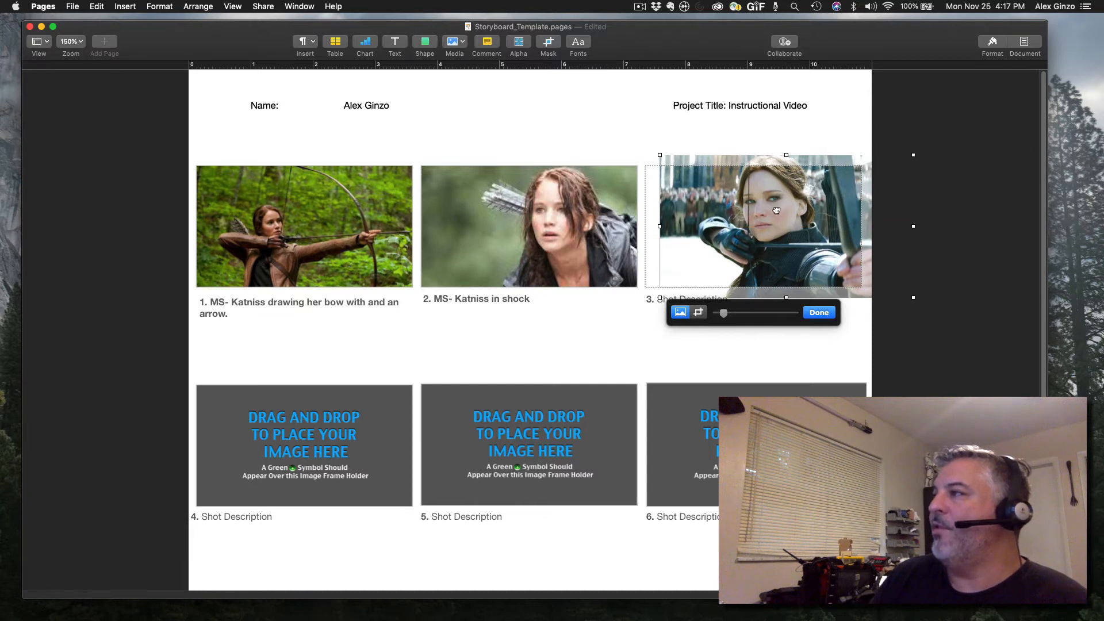
pyautogui.moveTo(776, 209); pyautogui.dragTo(791, 209)
pyautogui.moveTo(723, 313); pyautogui.dragTo(735, 313)
pyautogui.click(819, 313)
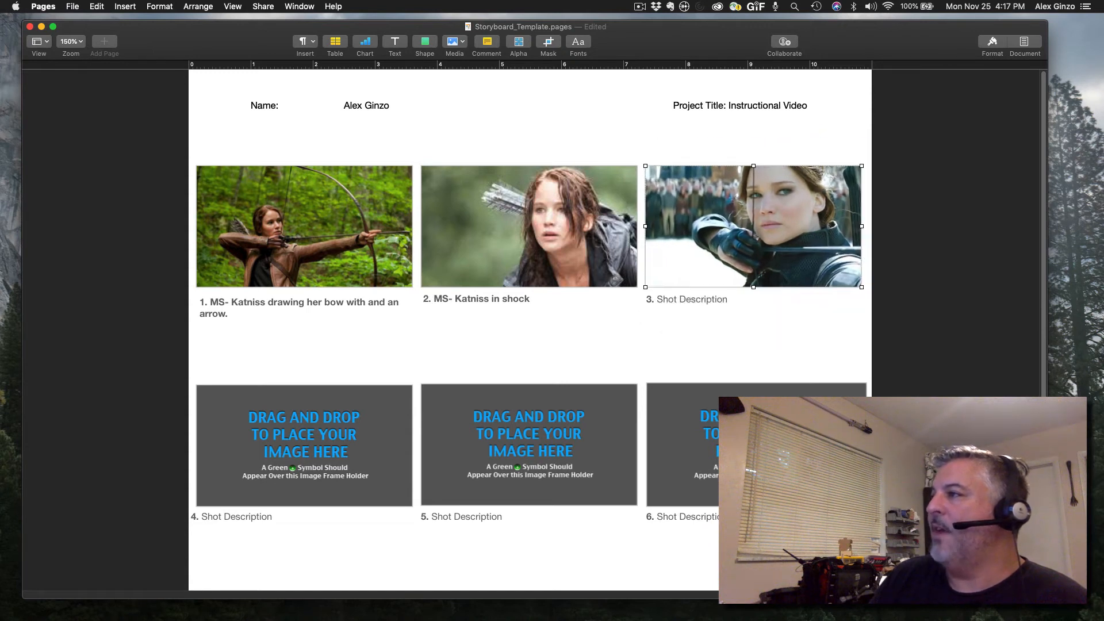
pyautogui.doubleClick(682, 300)
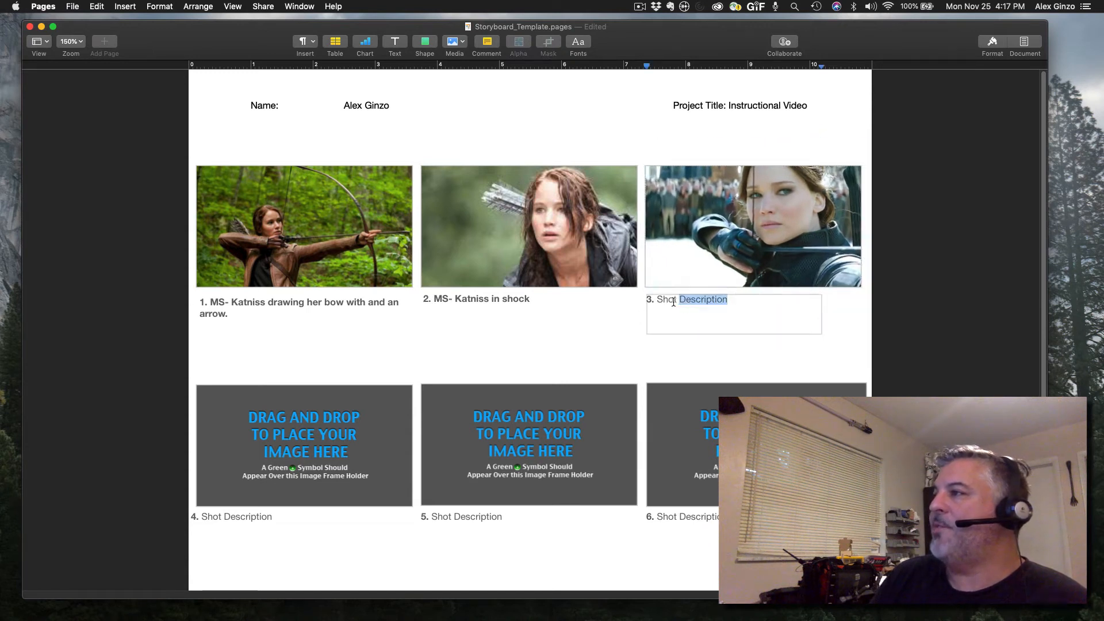
pyautogui.click(674, 301)
pyautogui.moveTo(726, 301); pyautogui.dragTo(652, 298)
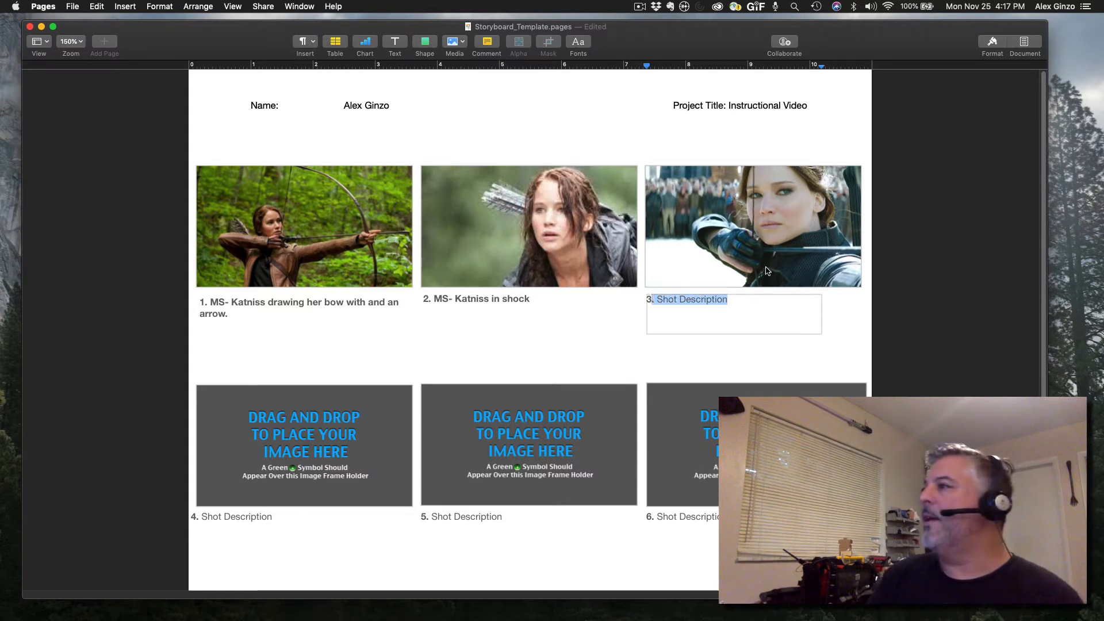
# Step: Crop the third picture to an extreme close-up by enlarging it further within its mask and positioning the face in the frame's right half
pyautogui.click(776, 251)
pyautogui.doubleClick(775, 247)
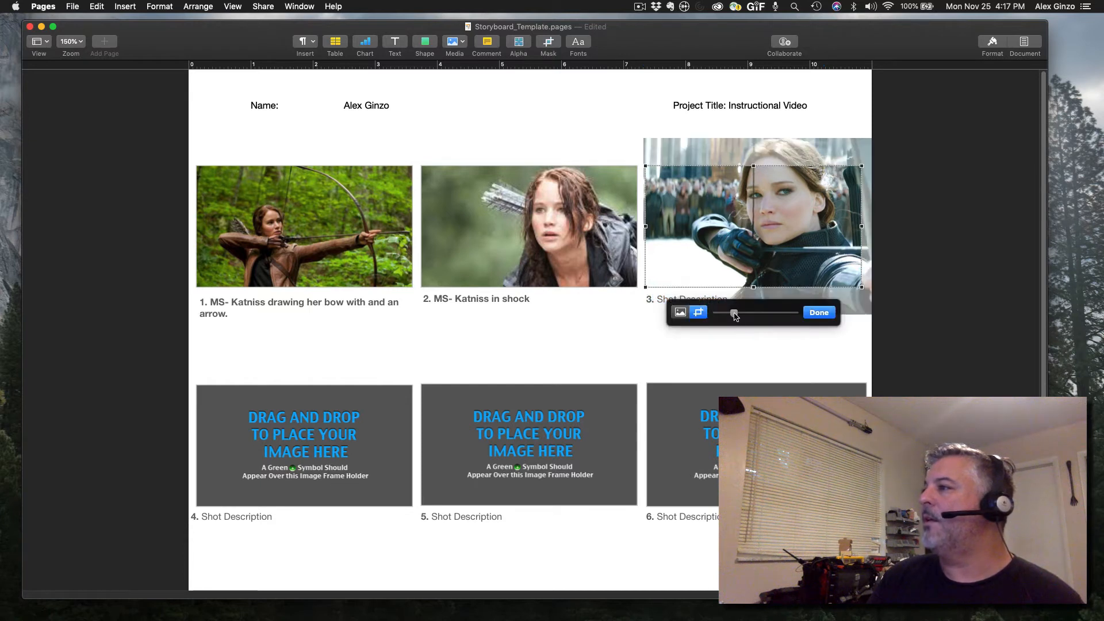
pyautogui.moveTo(736, 314); pyautogui.dragTo(752, 314)
pyautogui.moveTo(771, 239); pyautogui.dragTo(774, 272)
pyautogui.moveTo(752, 314); pyautogui.dragTo(777, 314)
pyautogui.moveTo(790, 233); pyautogui.dragTo(816, 223)
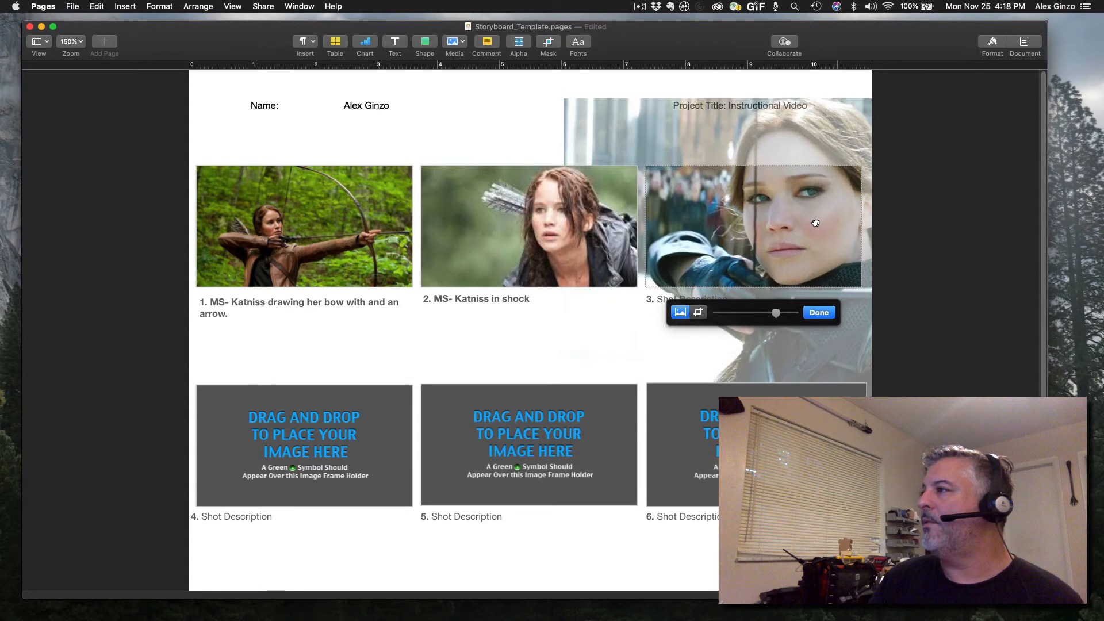
pyautogui.click(820, 312)
# Step: Replace the third frame's placeholder description with "ECU - Katniss drawing her bow", keeping the shot number
pyautogui.click(681, 296)
pyautogui.click(682, 299)
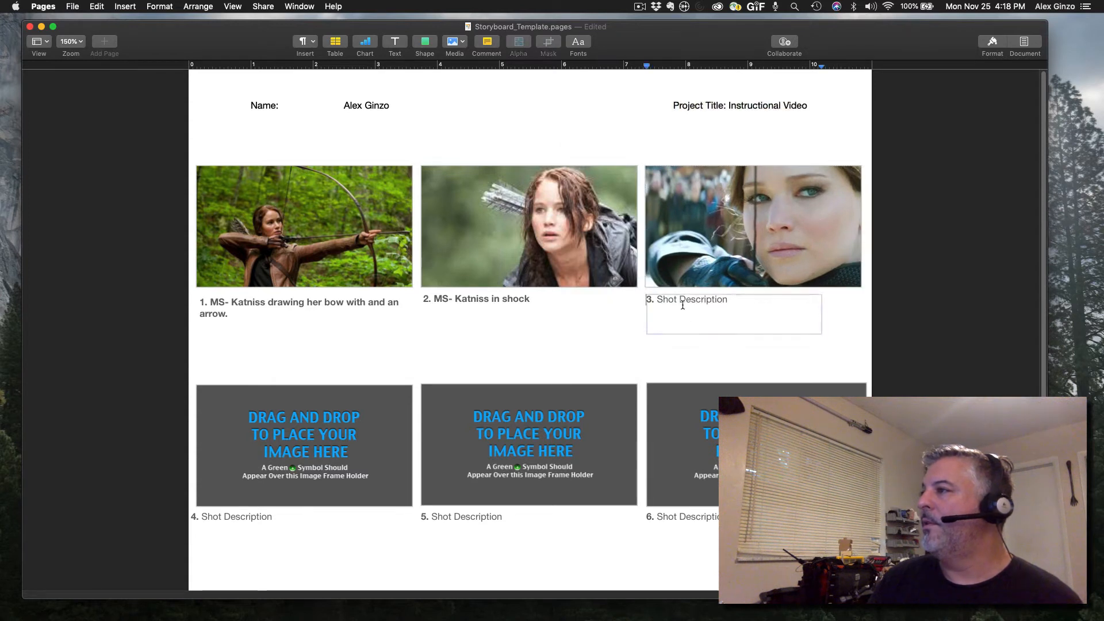
pyautogui.moveTo(728, 299); pyautogui.dragTo(657, 300)
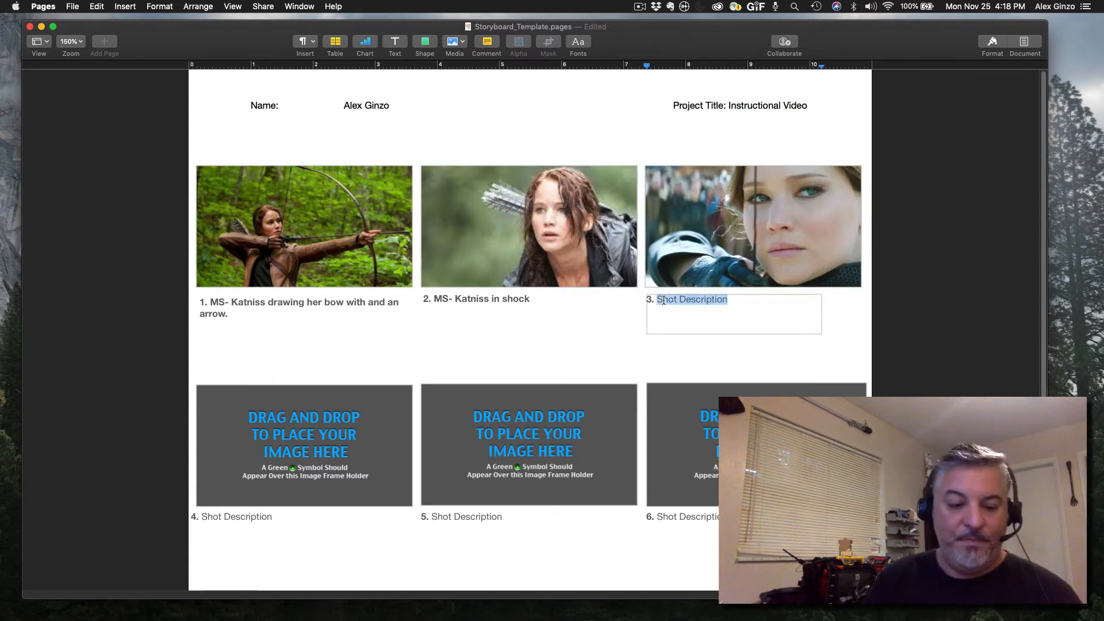
pyautogui.write('EC')
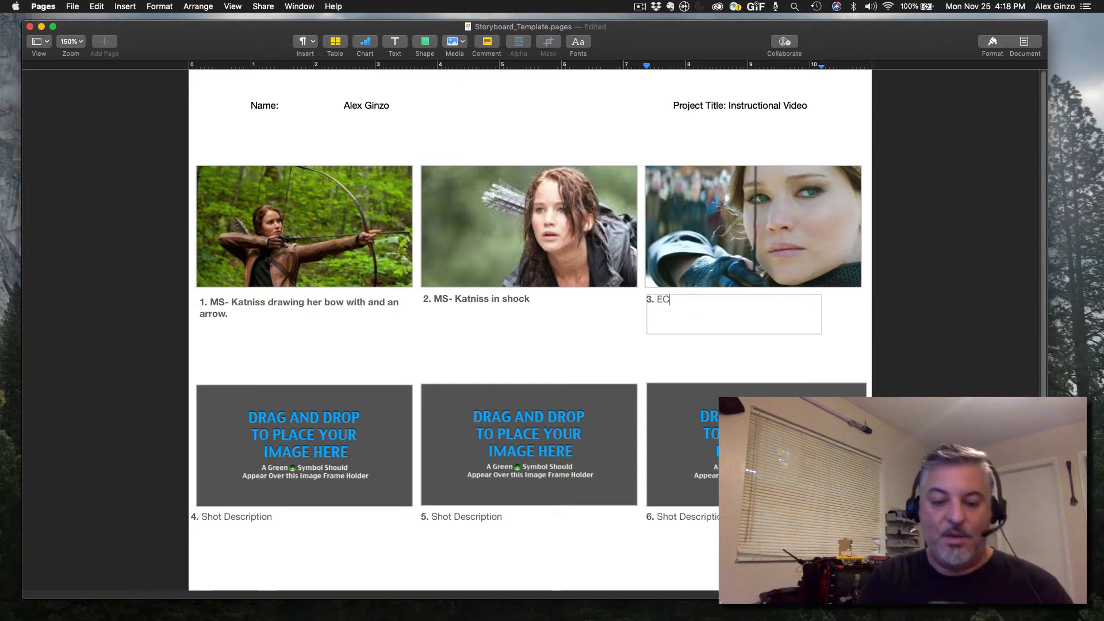
pyautogui.write('U - ')
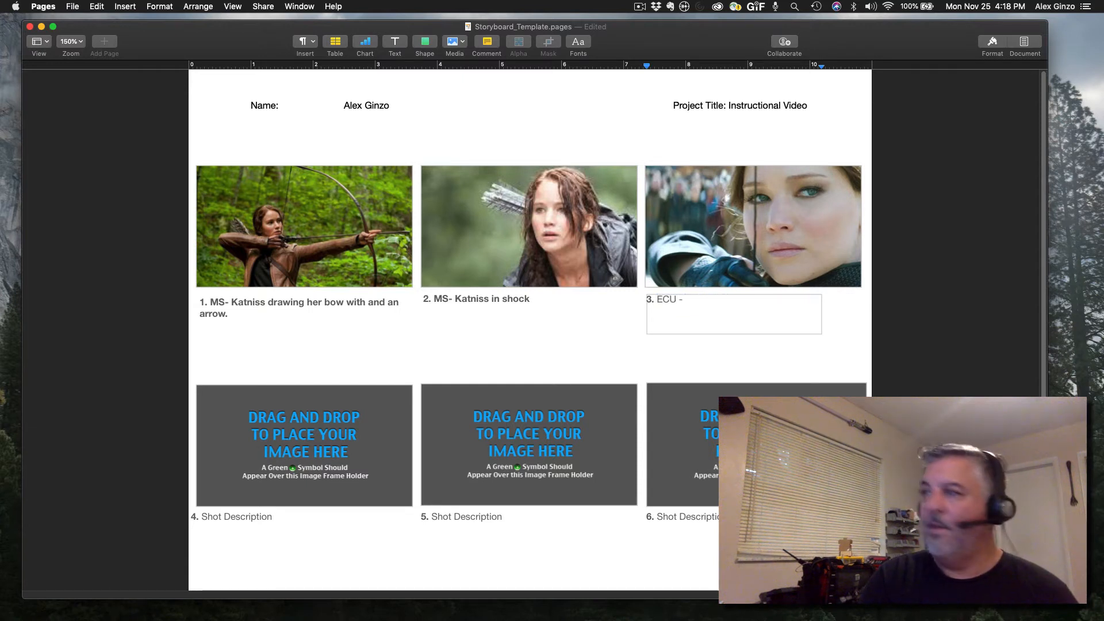
pyautogui.write('Katniss drawing')
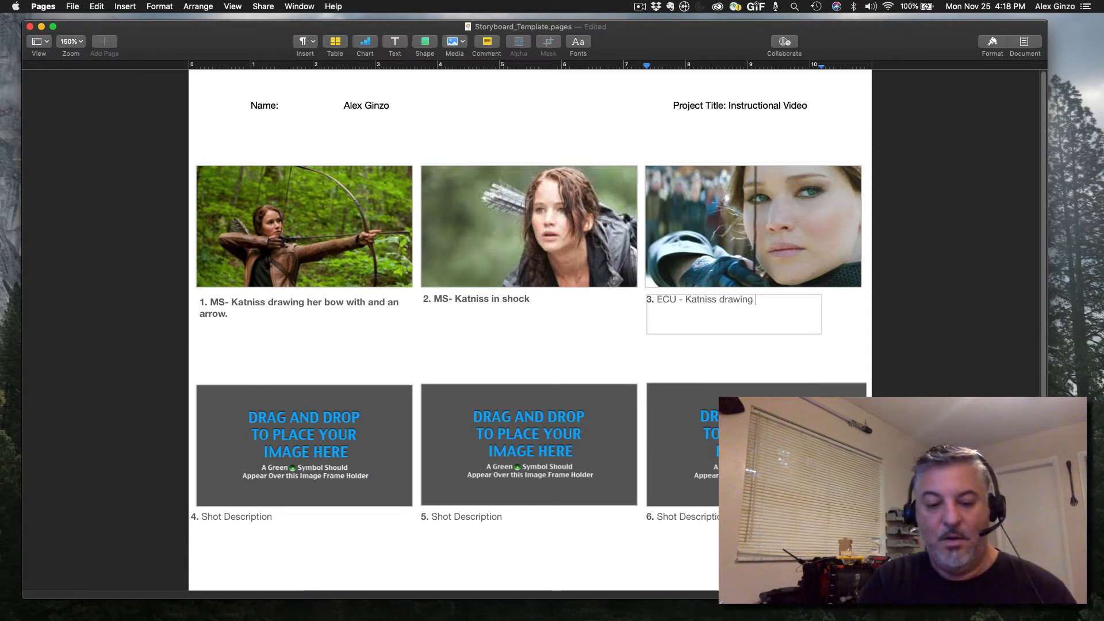
pyautogui.write(' her bow')
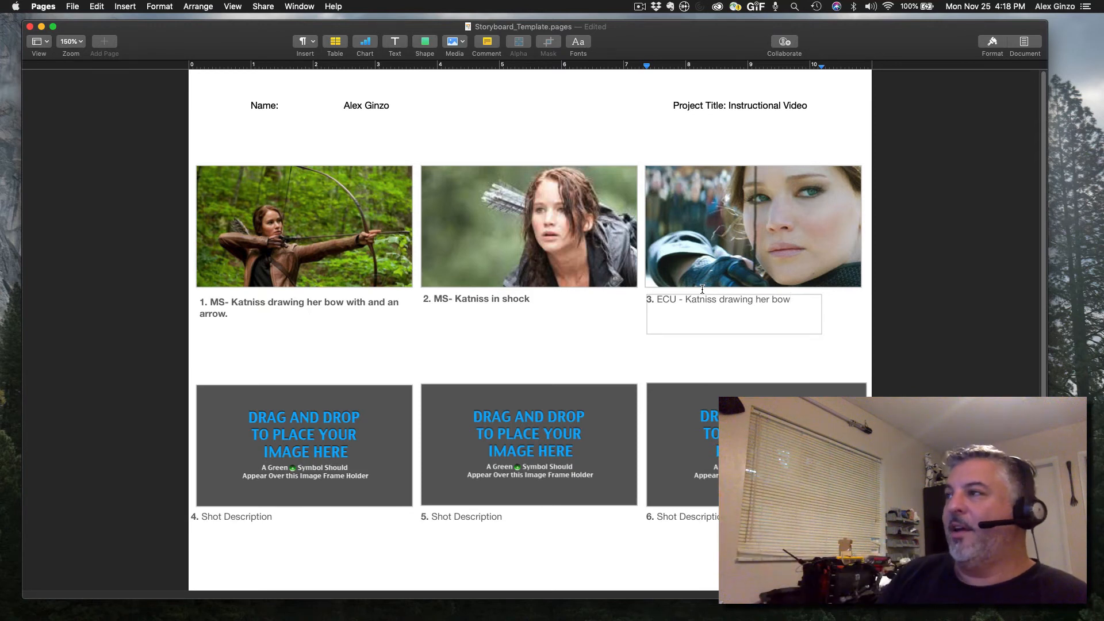
pyautogui.click(579, 308)
pyautogui.click(660, 334)
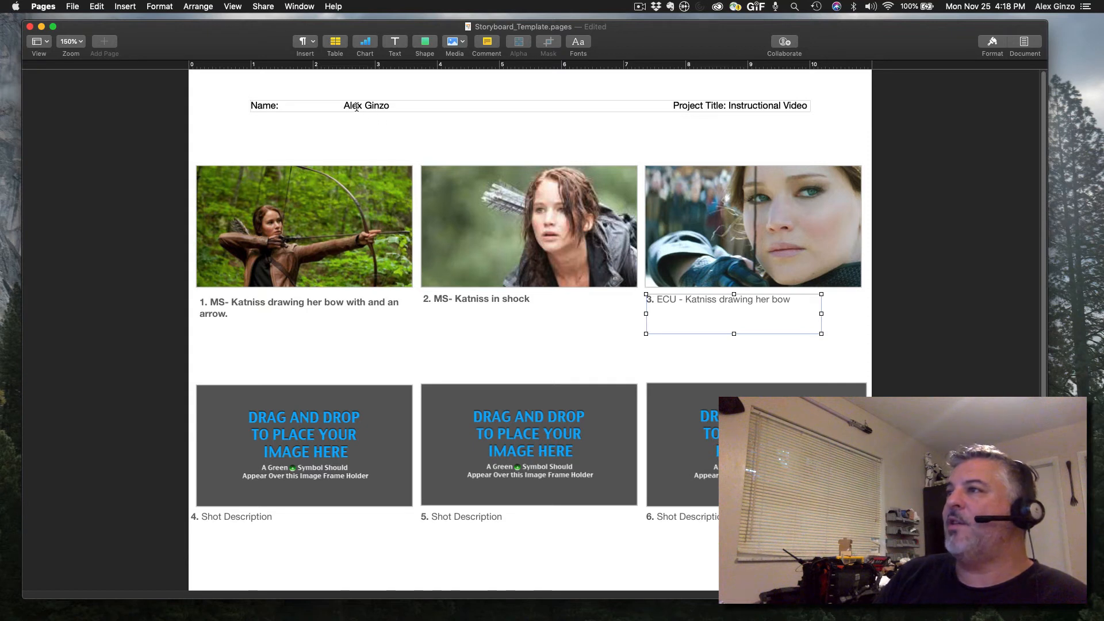
pyautogui.moveTo(344, 106); pyautogui.dragTo(399, 99)
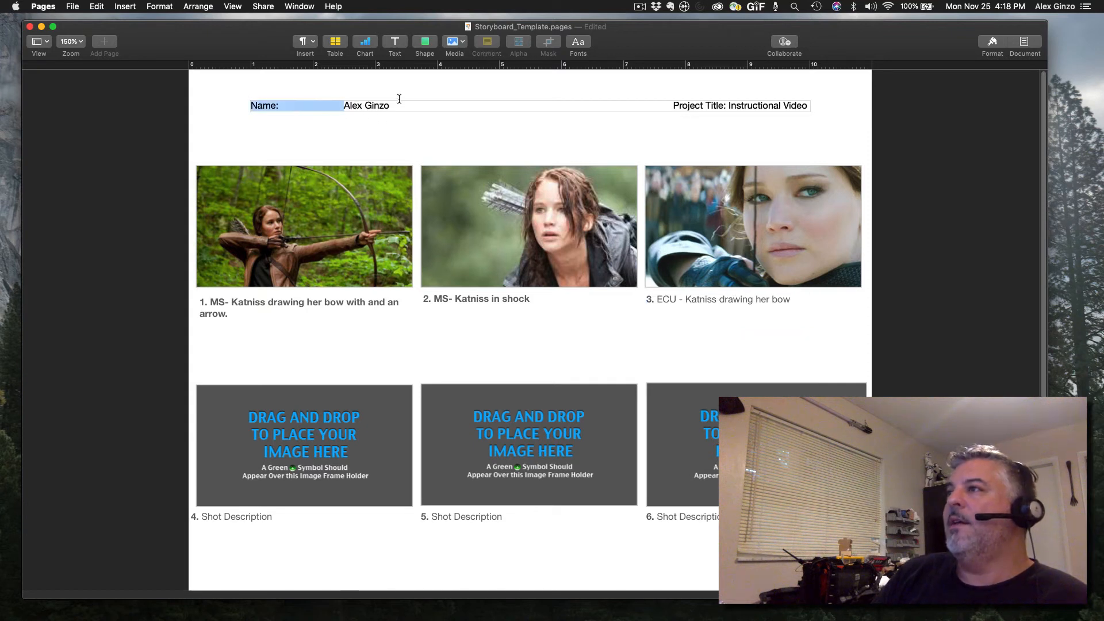
pyautogui.click(769, 104)
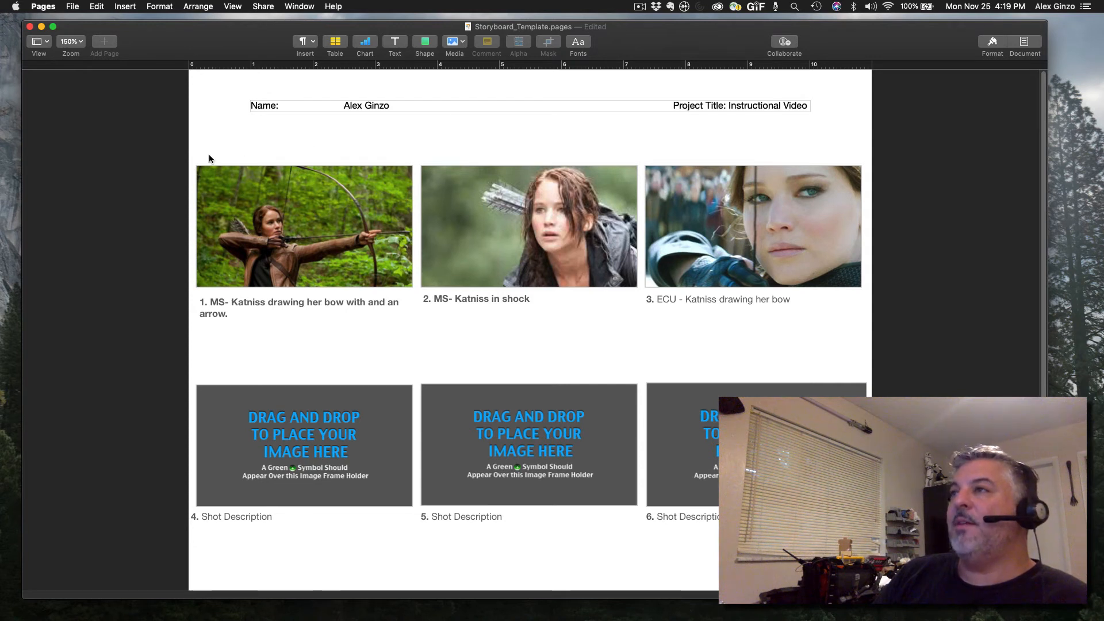
# Step: Start exporting the storyboard as a PDF with Best image quality and no opening password
pyautogui.click(72, 8)
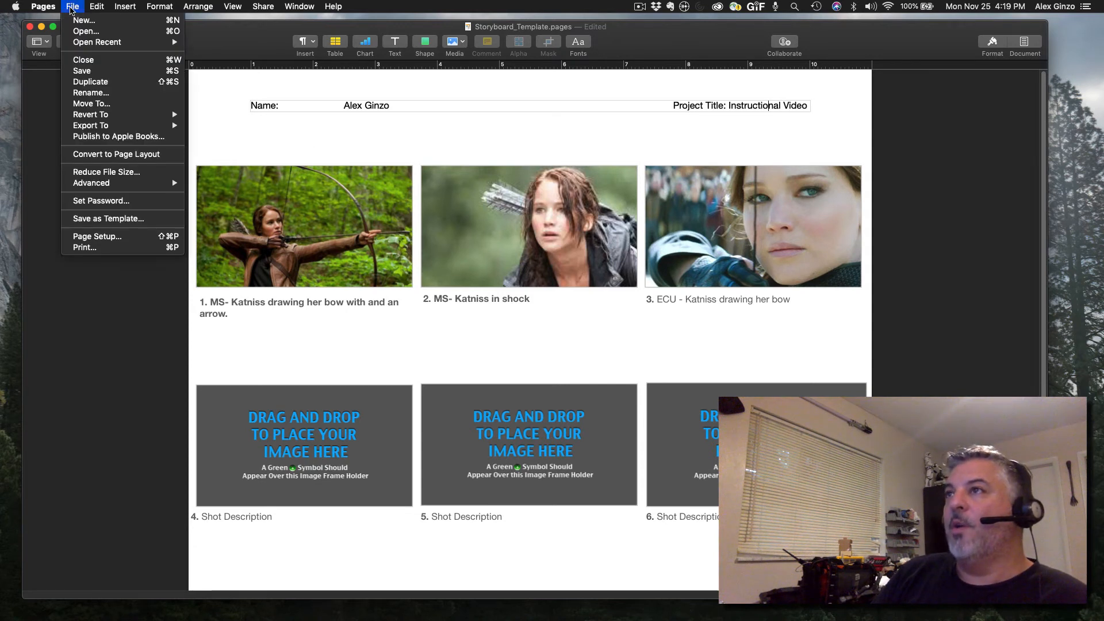
pyautogui.moveTo(123, 118)
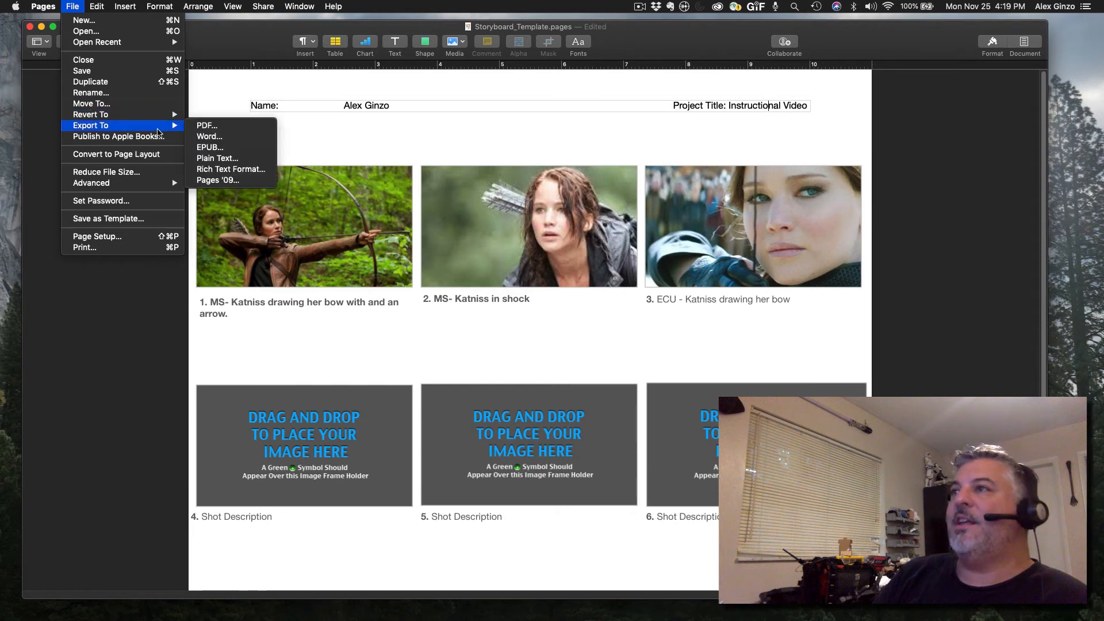
pyautogui.click(203, 127)
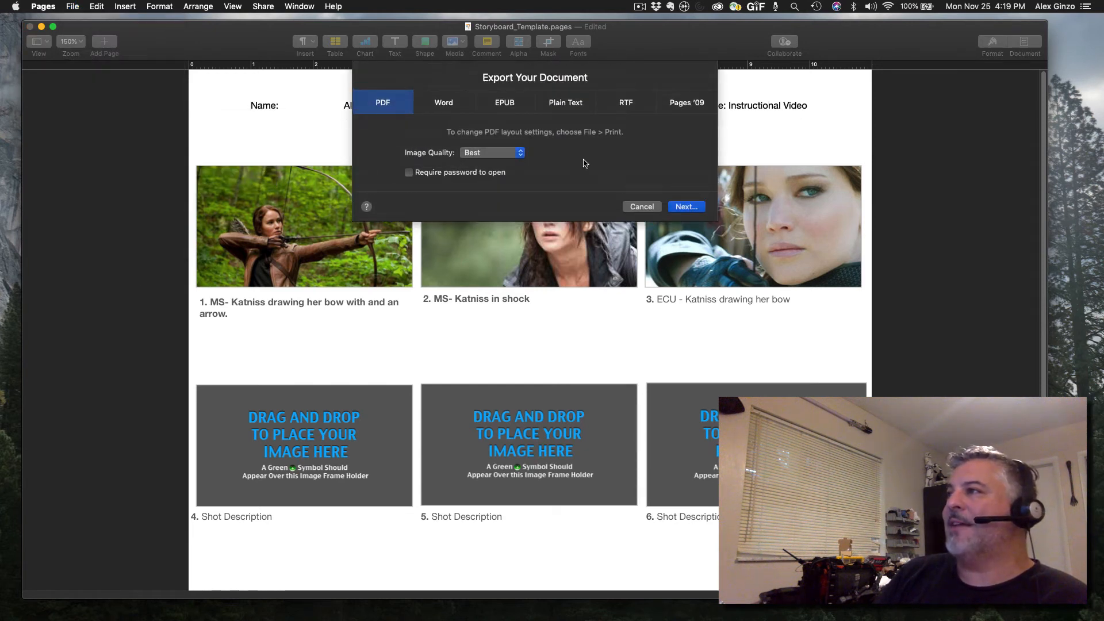
pyautogui.press('Escape')
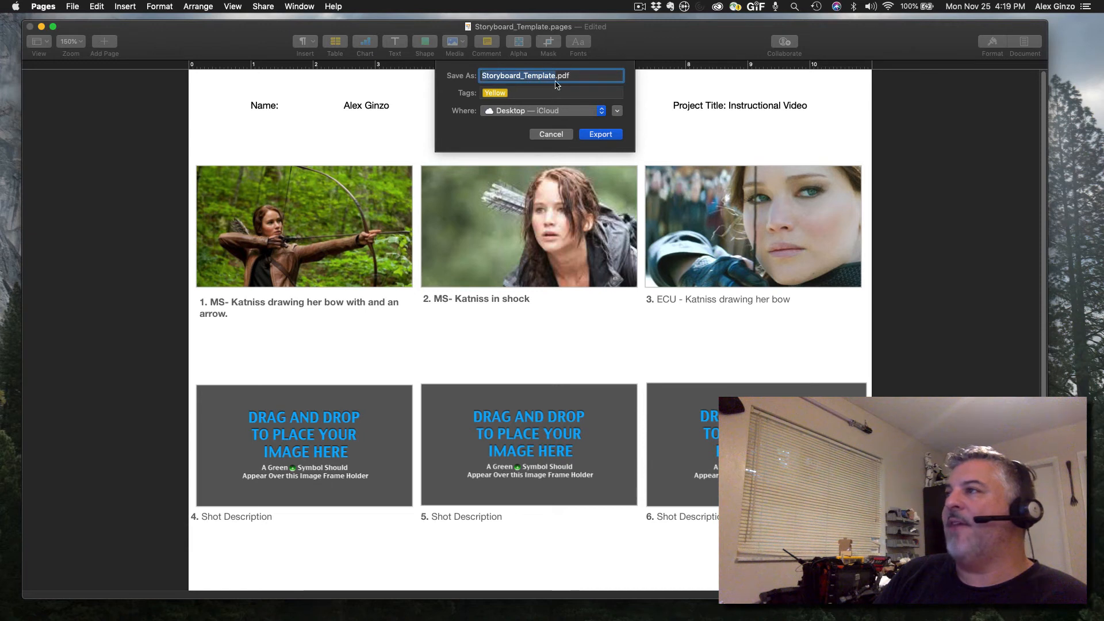
# Step: Prefix the PDF's file name with the author's last and first names, each followed by an underscore, and export it to the iCloud Desktop
pyautogui.click(483, 75)
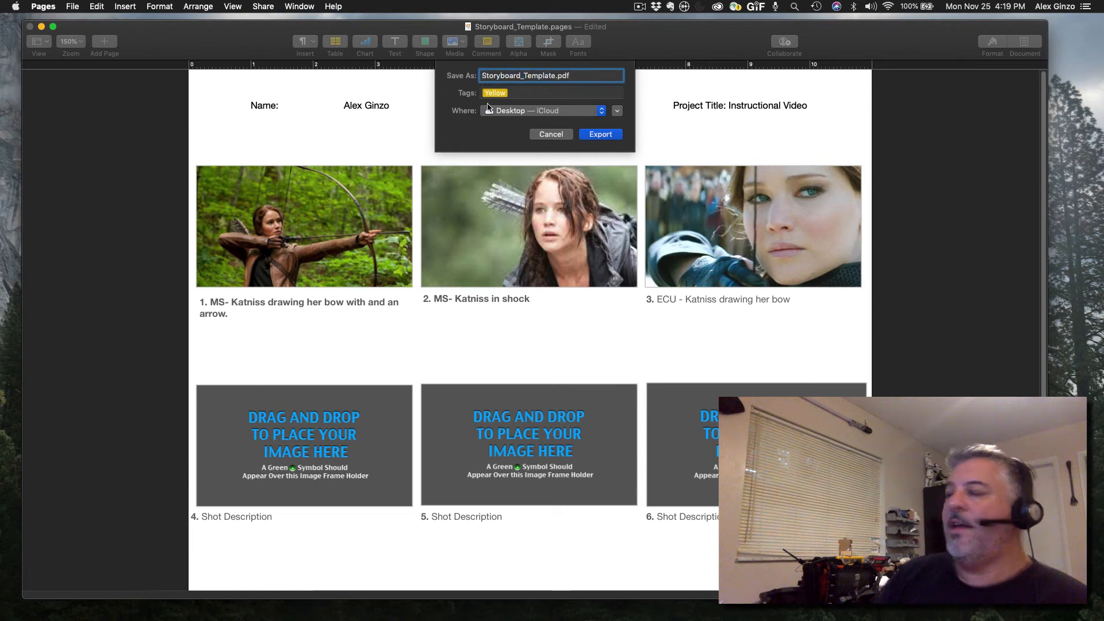
pyautogui.write('Ginzo_Al')
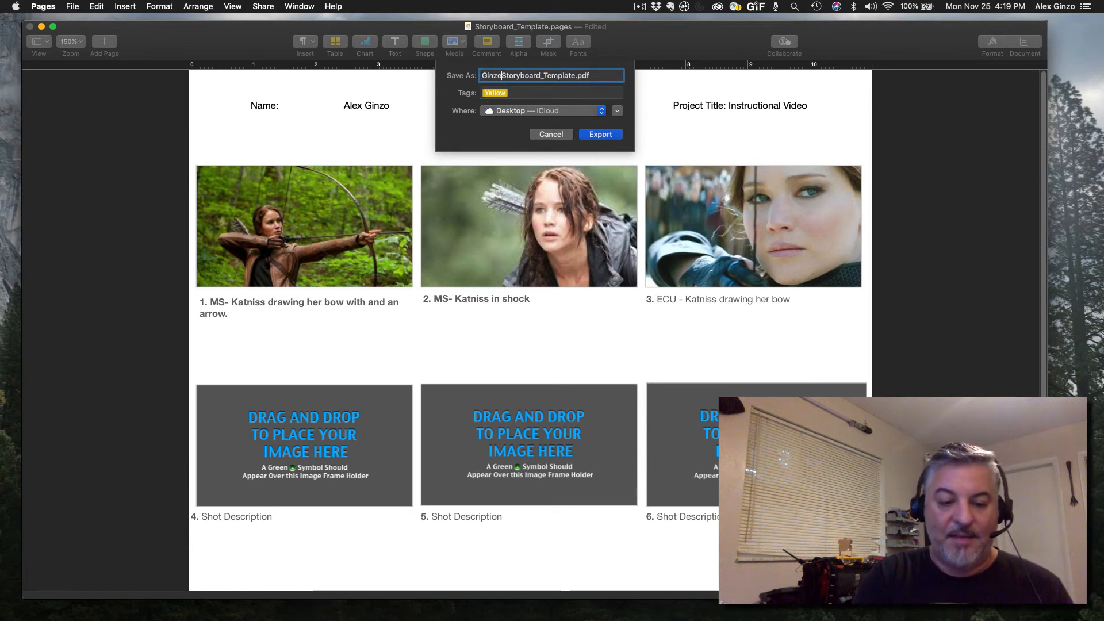
pyautogui.write('ex_')
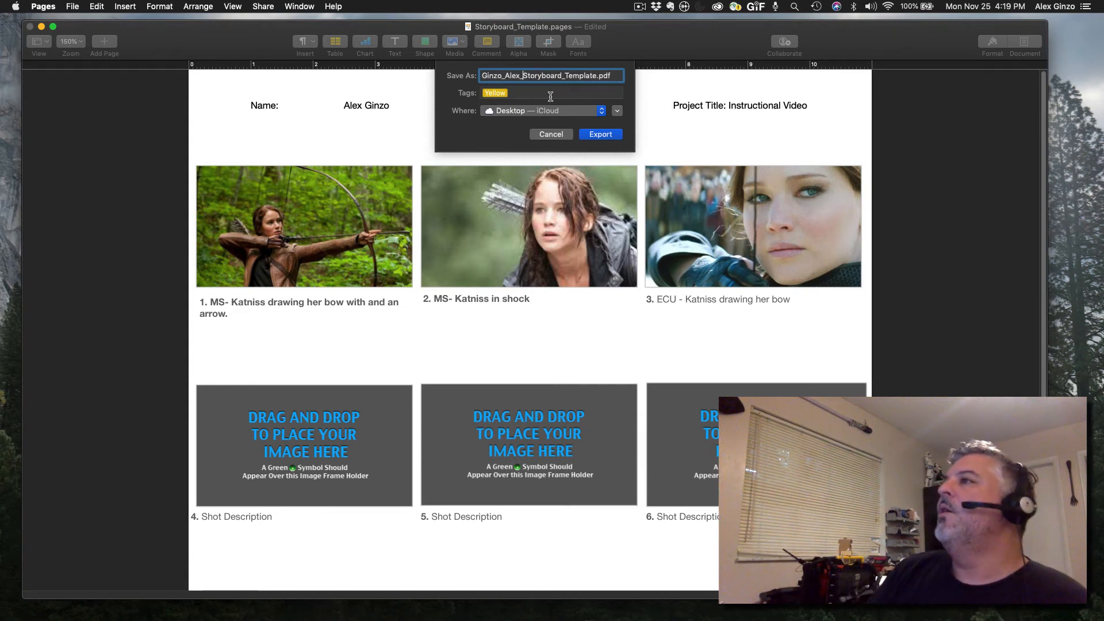
pyautogui.click(611, 137)
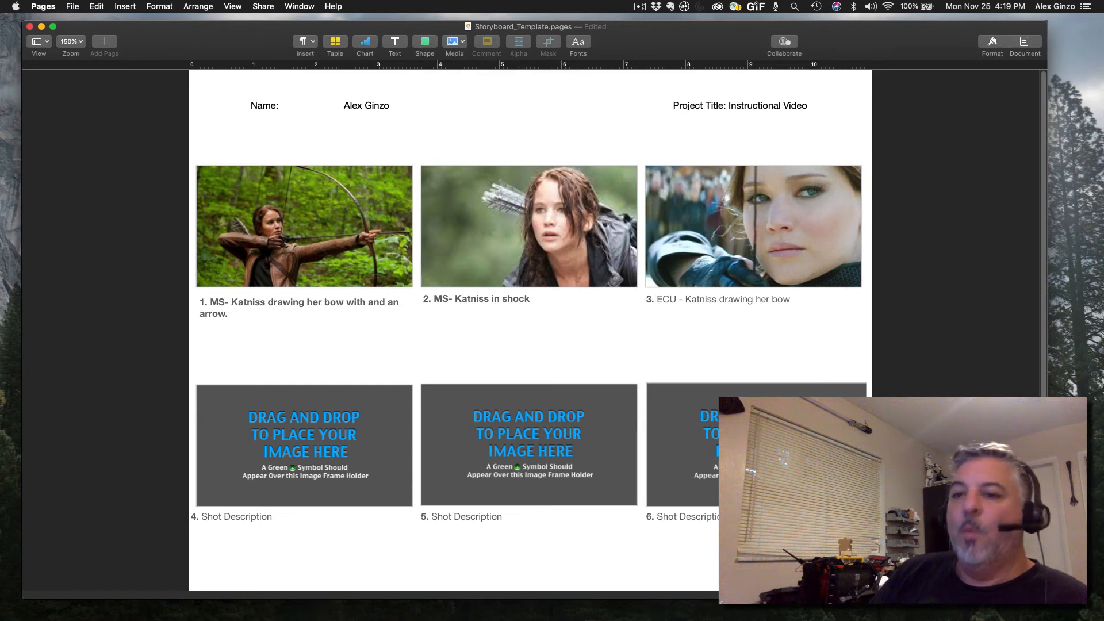
# Step: Open the exported storyboard PDF in Acrobat Pro, and resize and reposition its window to review the whole page
pyautogui.press('super+Tab')
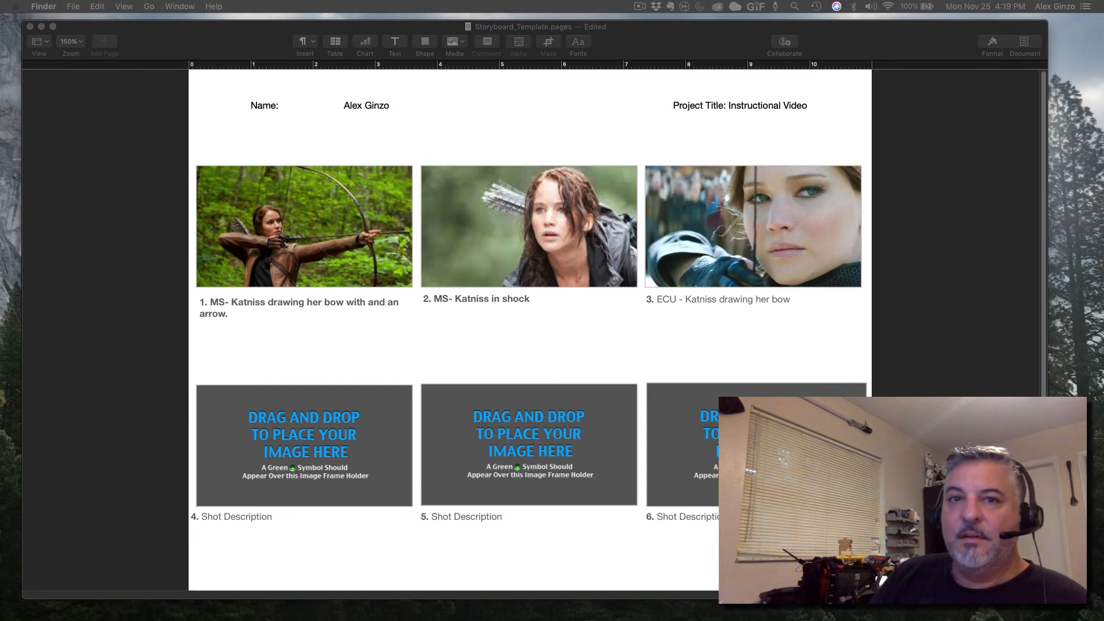
pyautogui.moveTo(0, 60); pyautogui.dragTo(409, 53)
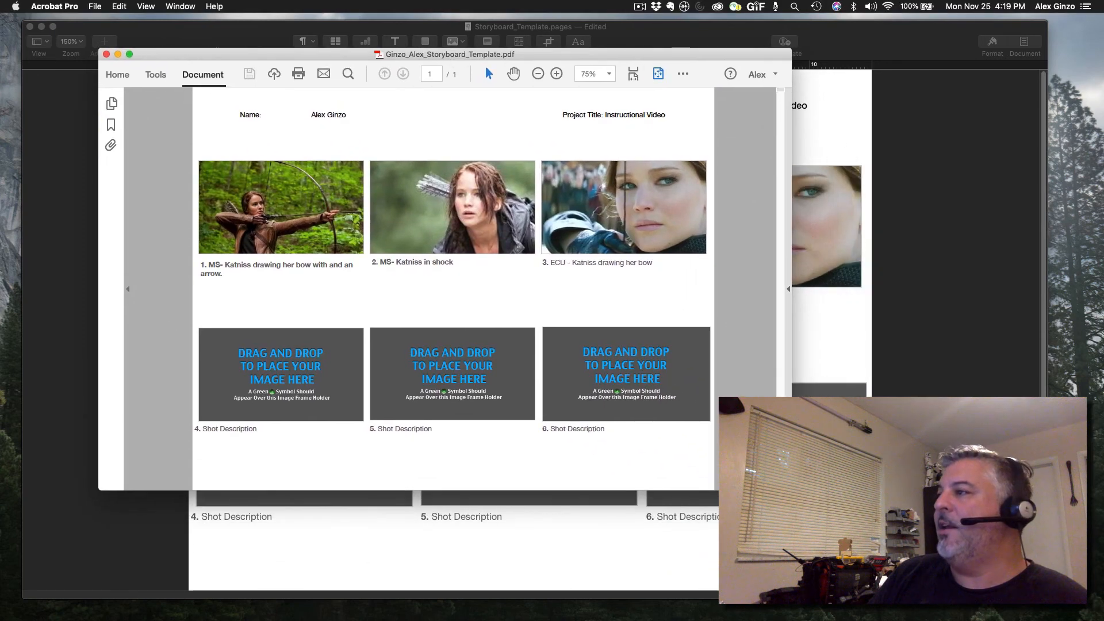
pyautogui.moveTo(791, 490); pyautogui.dragTo(969, 544)
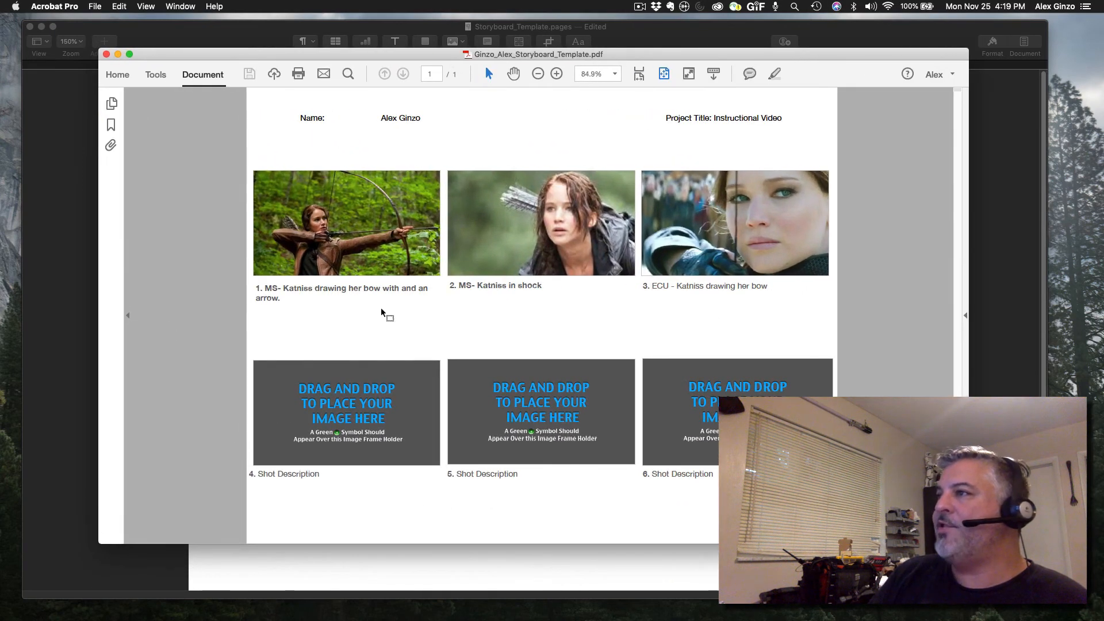
pyautogui.click(487, 250)
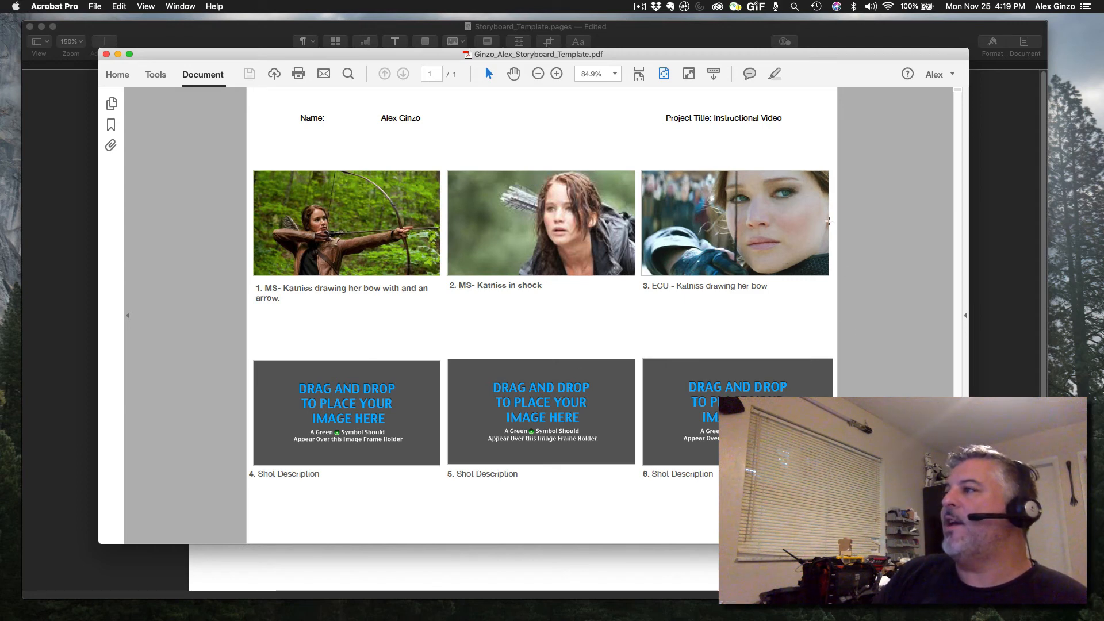
pyautogui.moveTo(969, 544); pyautogui.dragTo(827, 558)
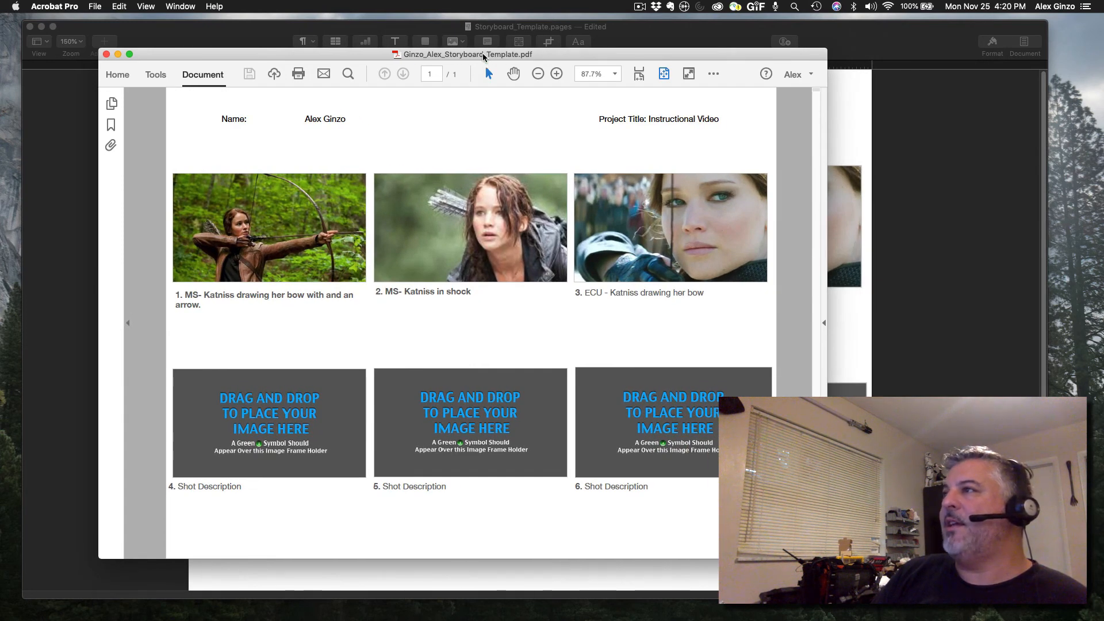
pyautogui.moveTo(484, 54); pyautogui.dragTo(523, 40)
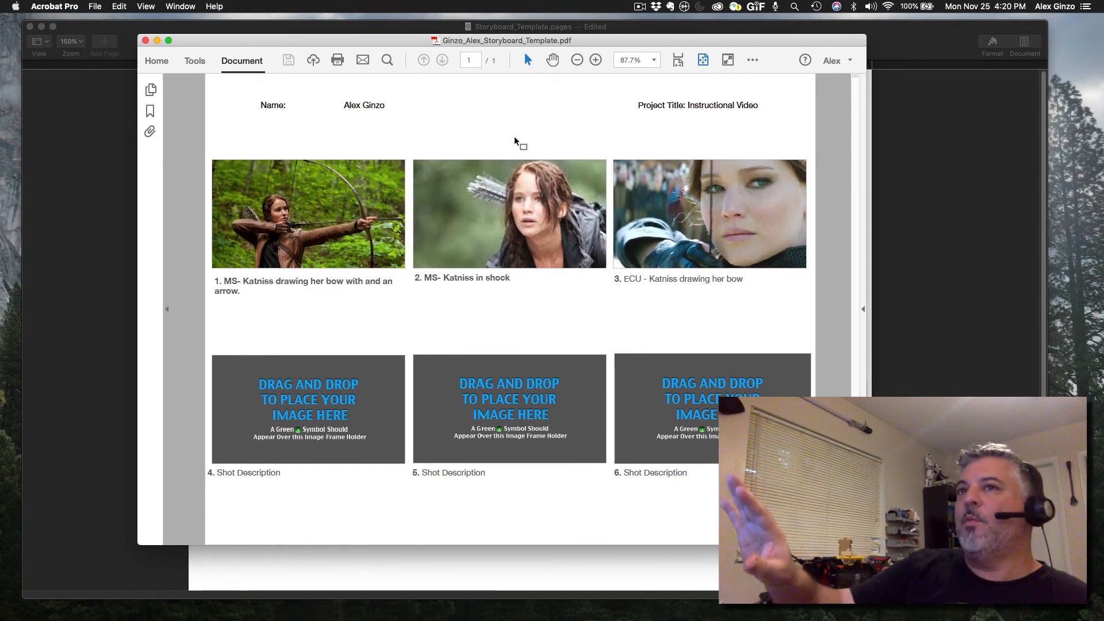